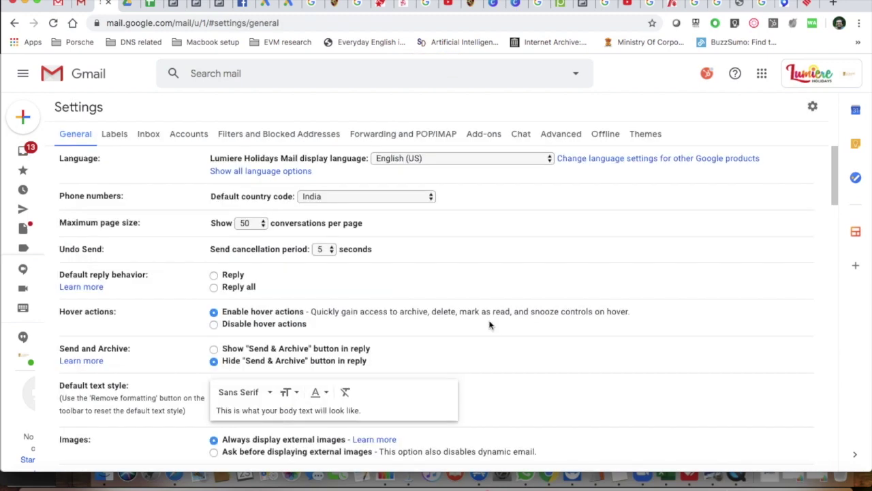
- Rename the existing signature "My signature" to its owner's first name followed by "'s signature"
scroll(489, 325, "down", 7)
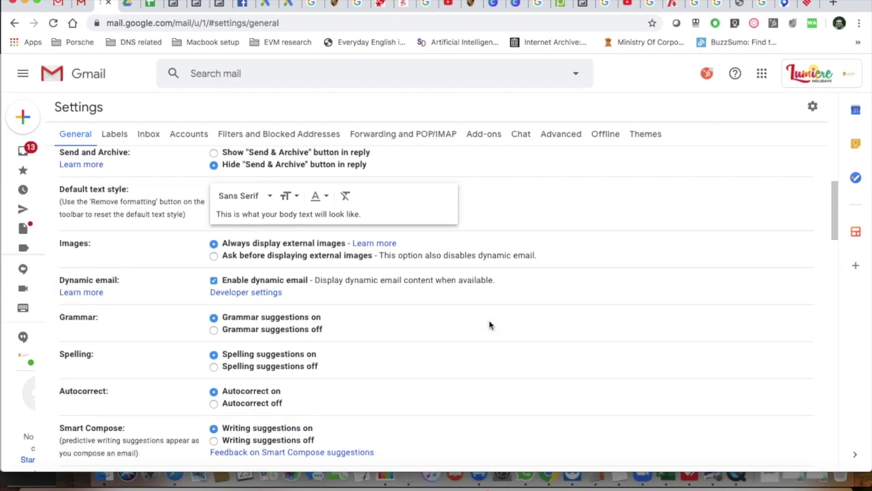
scroll(488, 325, "down", 13)
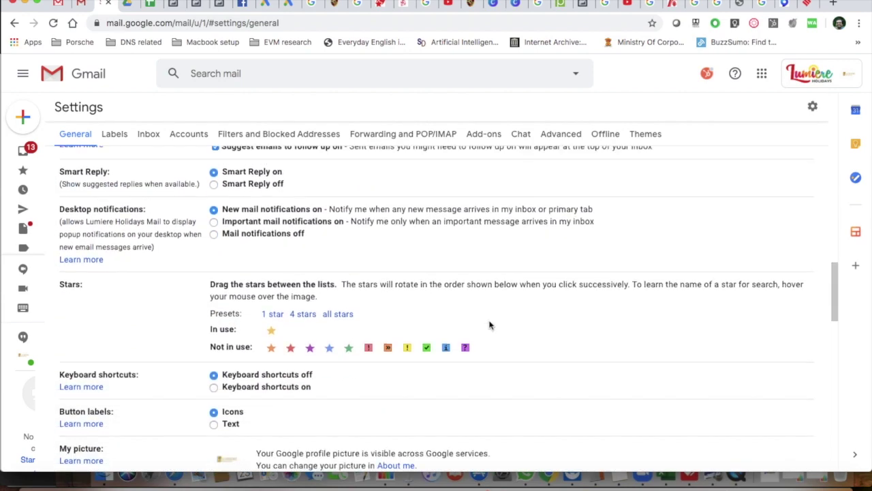
scroll(489, 325, "down", 7)
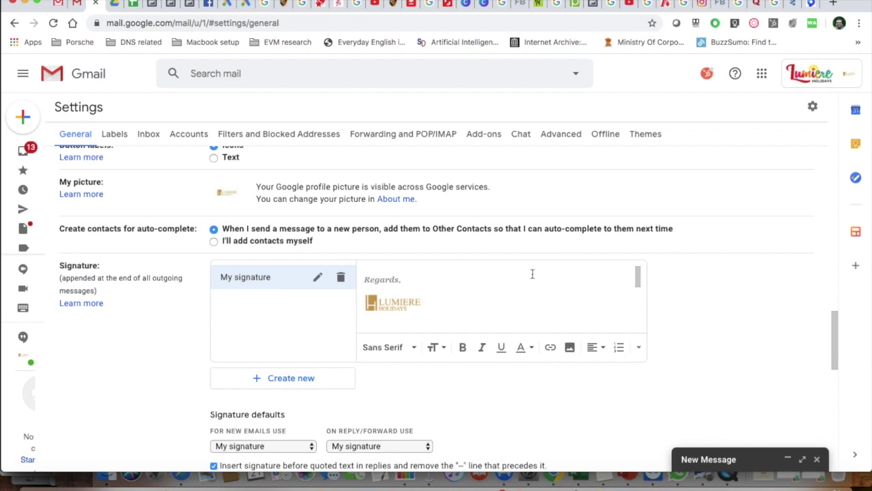
scroll(532, 273, "down", 2)
scroll(532, 273, "up", 2)
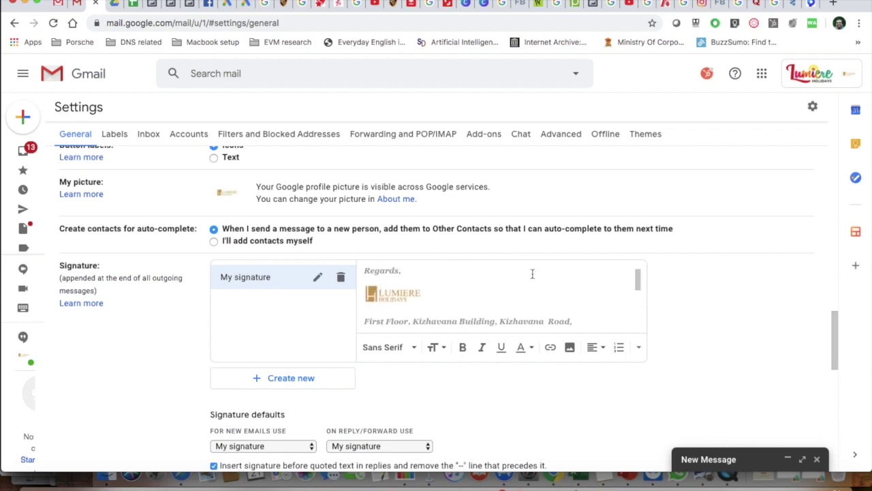
left_click(318, 279)
left_click_drag(364, 256, 280, 257)
type("Rahul s")
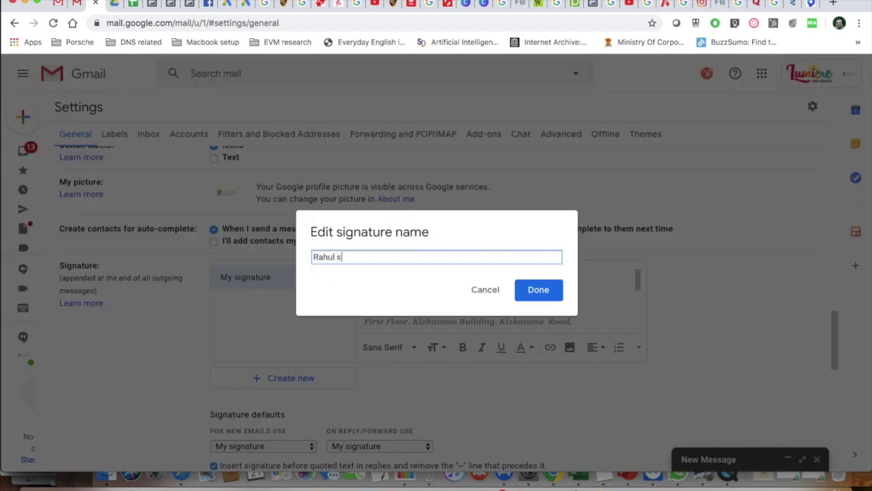
key("BackSpace")
type("'s signature")
left_click(545, 292)
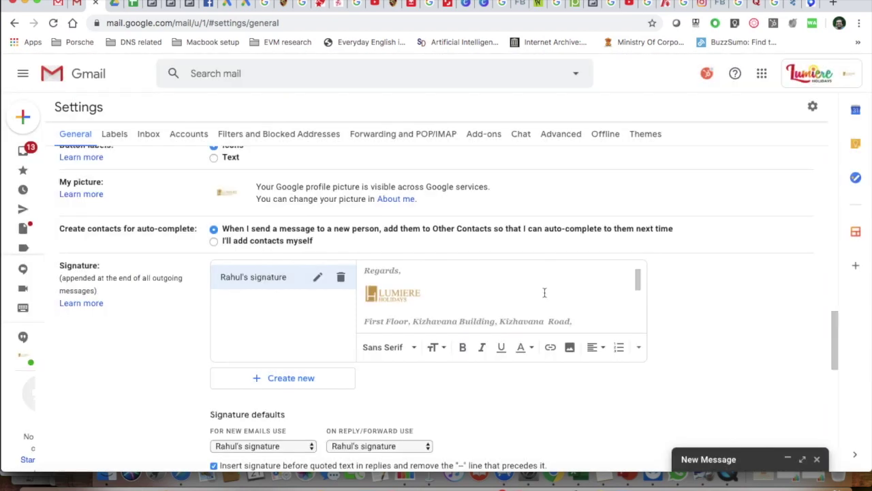
- Add the sender's name on a new line between "Regards," and the logo in the signature
scroll(568, 303, "down", 1)
scroll(569, 306, "up", 2)
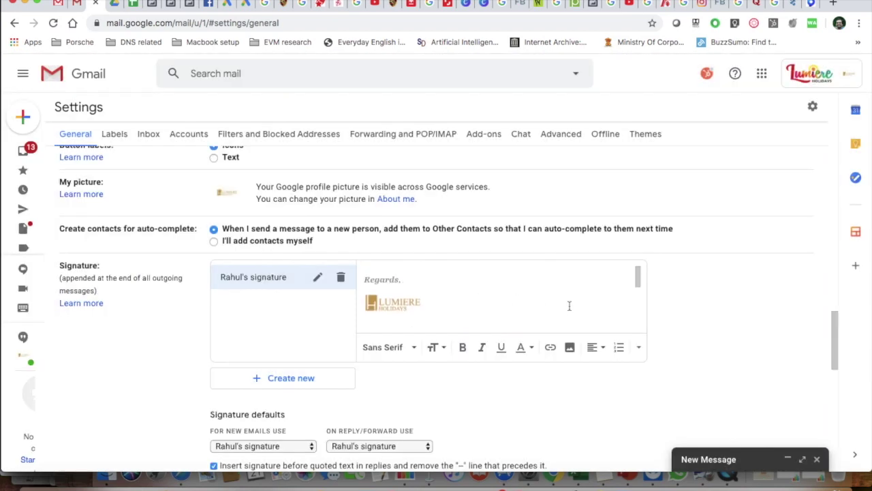
left_click(406, 280)
key("Return")
type("Ra")
key("BackSpace")
key("BackSpace")
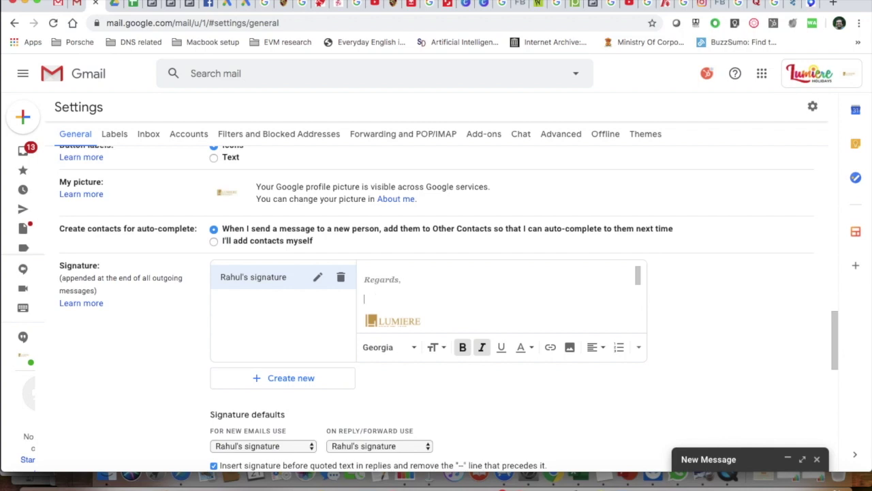
type("Rahul R")
- Look over the signature's content and the size options for its logo
scroll(539, 299, "down", 1)
scroll(539, 299, "down", 2)
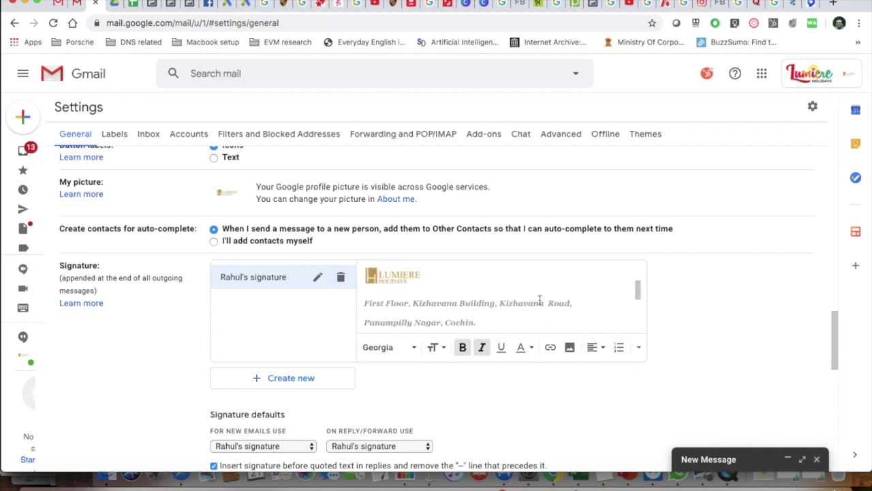
scroll(539, 300, "up", 1)
left_click(419, 289)
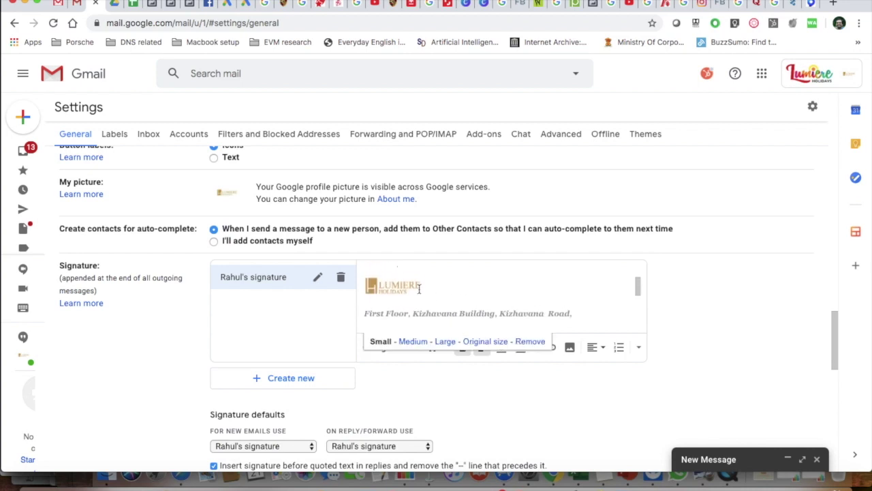
scroll(539, 282, "up", 2)
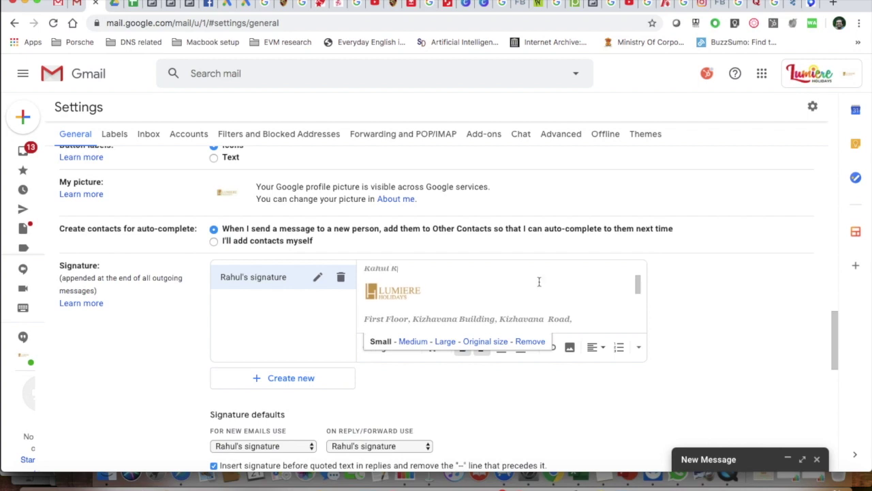
left_click(734, 326)
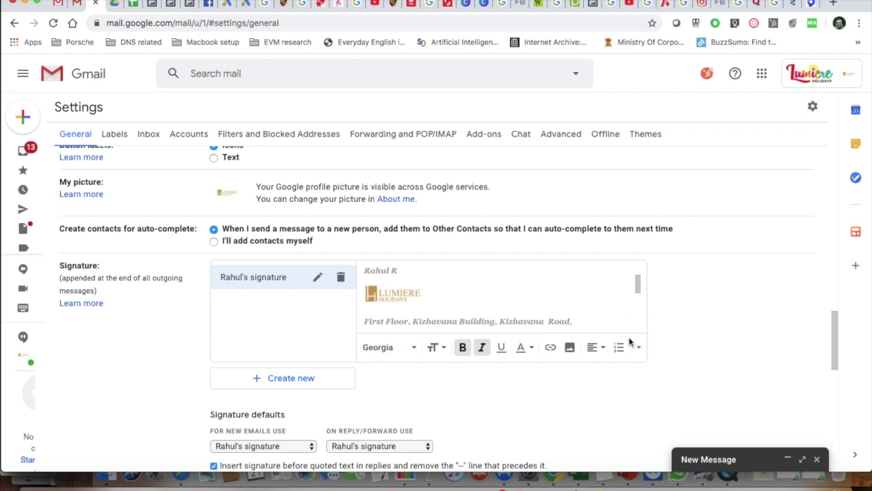
- Examine the device upload and My Drive sources for adding a signature image, without inserting one
scroll(569, 349, "up", 1)
left_click(569, 347)
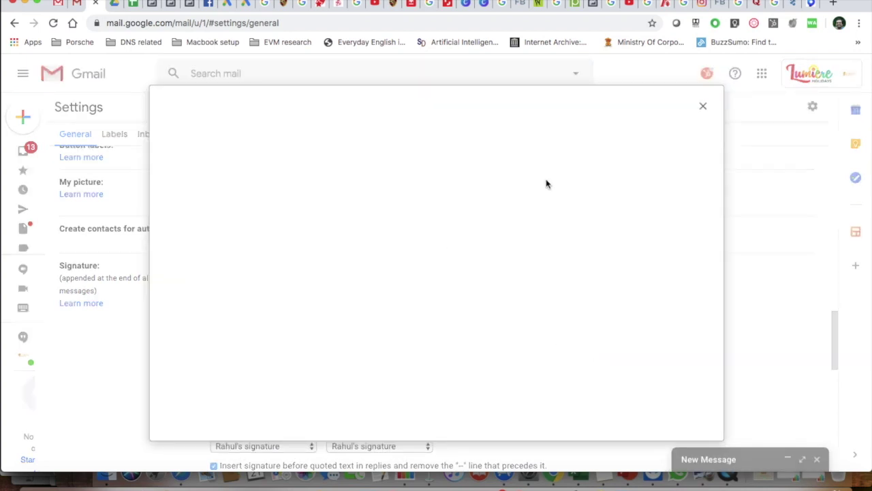
left_click(238, 133)
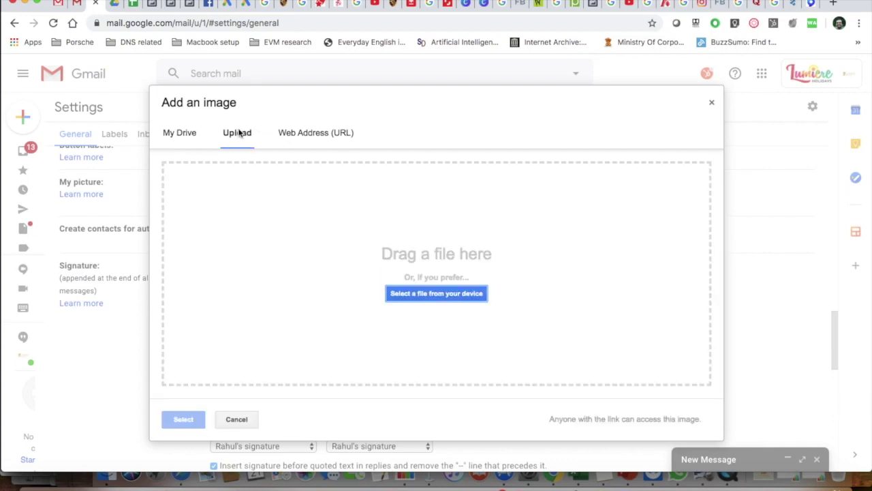
left_click(455, 295)
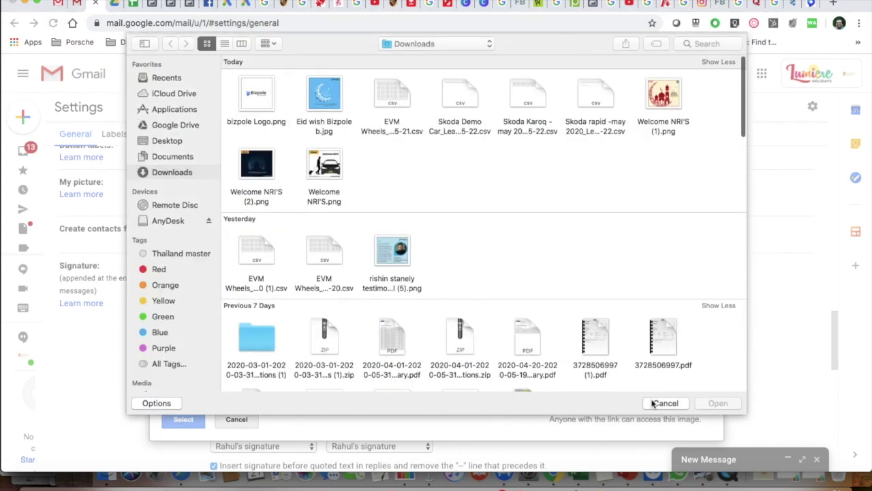
left_click(664, 403)
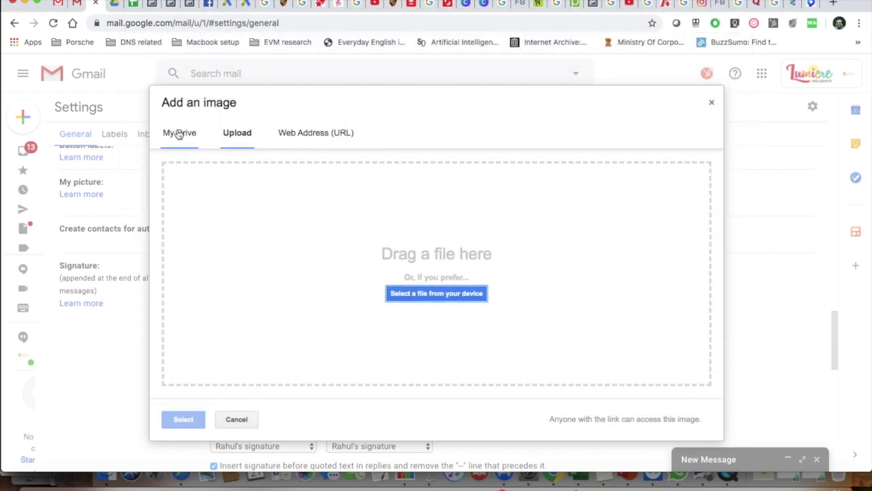
left_click(179, 134)
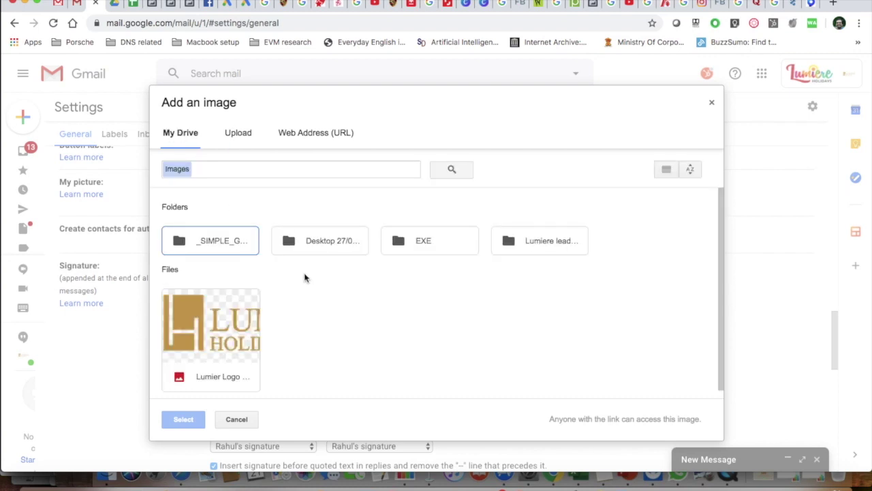
left_click(237, 419)
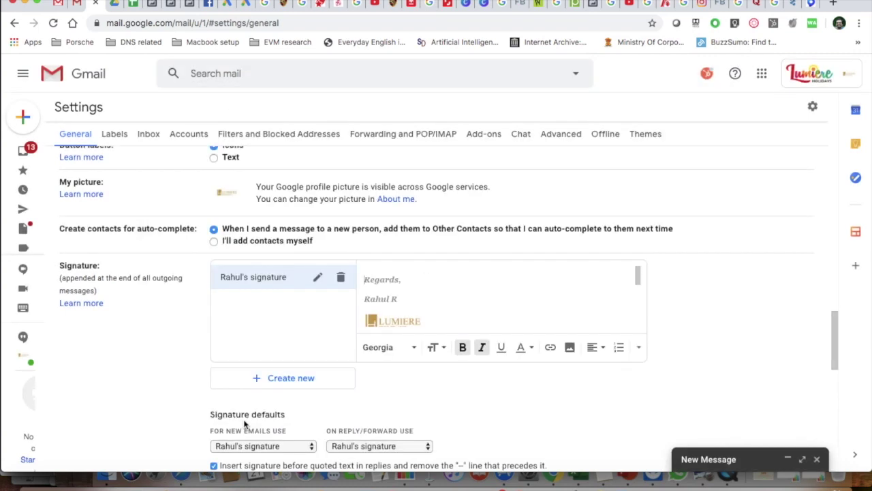
- Select the full content of the signature, from "Regards," through the website link, for copying
scroll(536, 315, "down", 1)
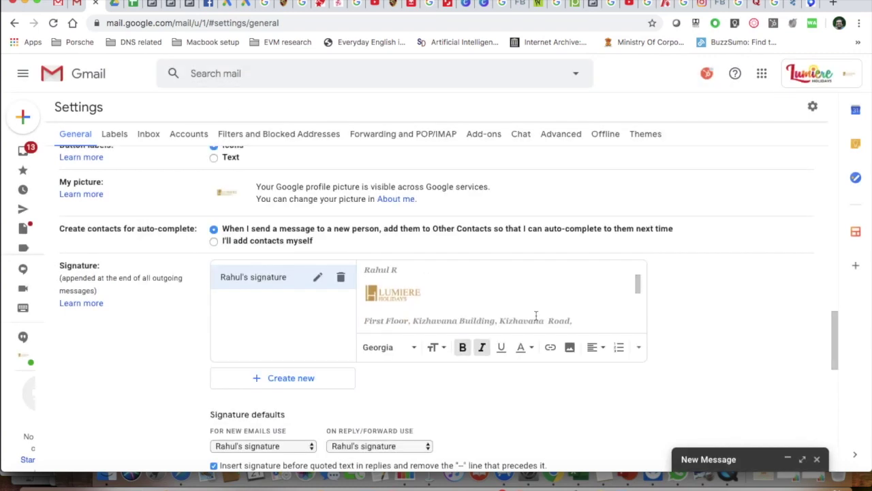
scroll(536, 315, "down", 2)
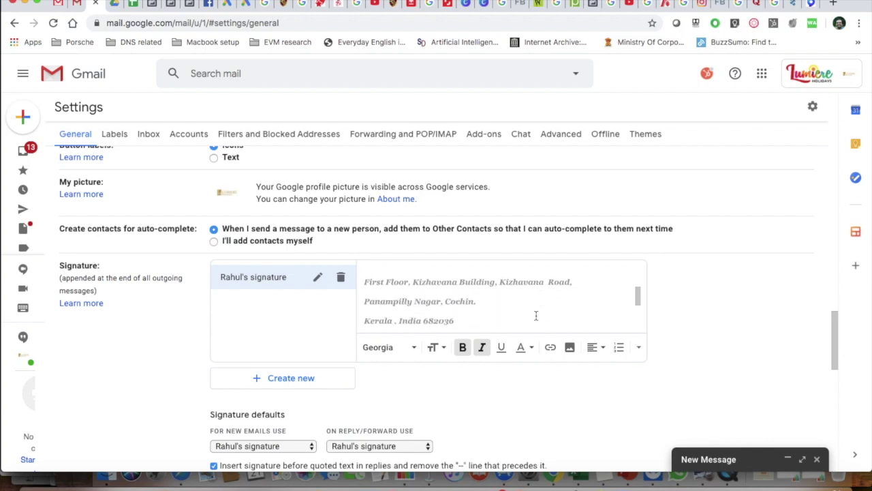
scroll(535, 315, "up", 4)
scroll(536, 316, "up", 1)
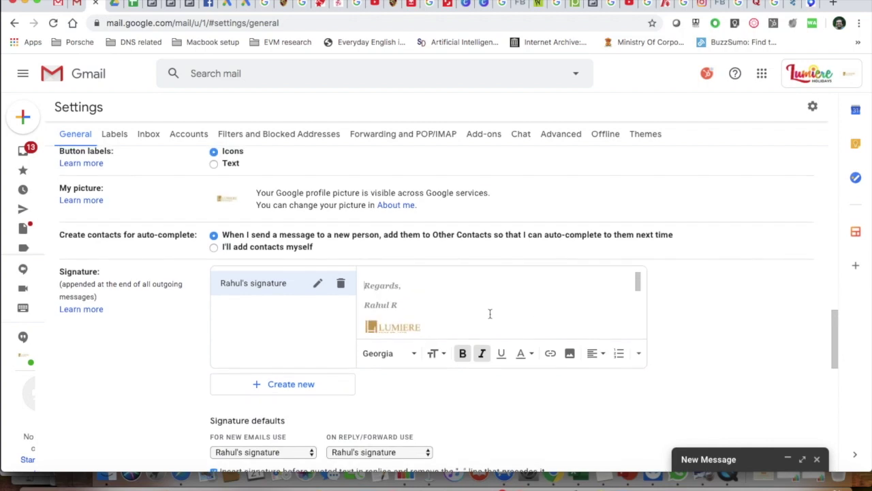
left_click(362, 284)
left_click(428, 305)
left_click_drag(365, 282, 504, 341)
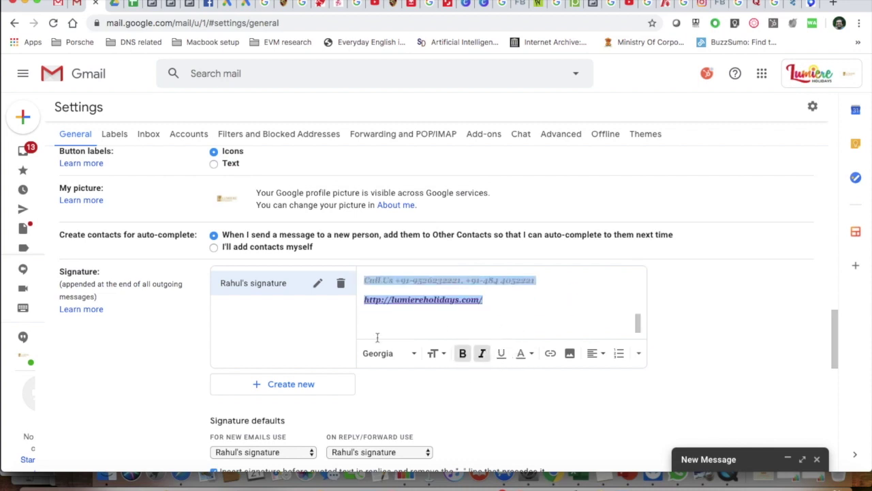
- Create a new signature named with the colleague's first name plus "'s Signature" and paste the copied signature content into it
left_click(290, 385)
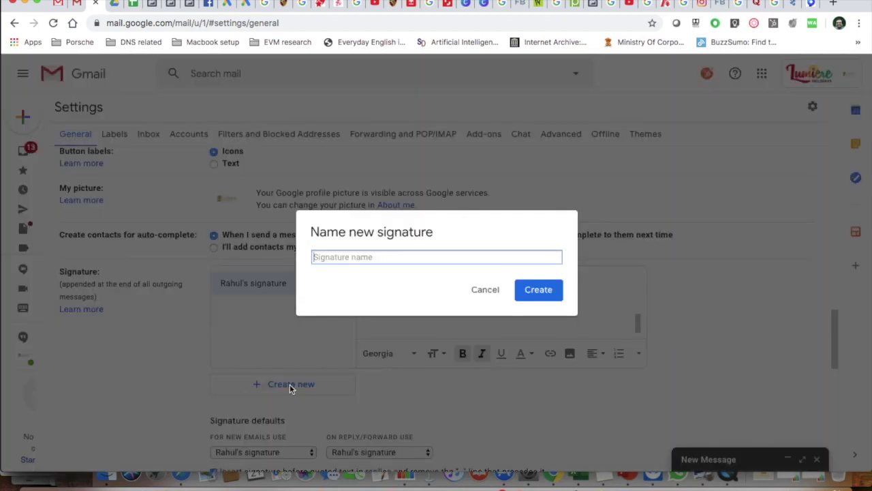
type("Arun")
type("Signature")
left_click(544, 295)
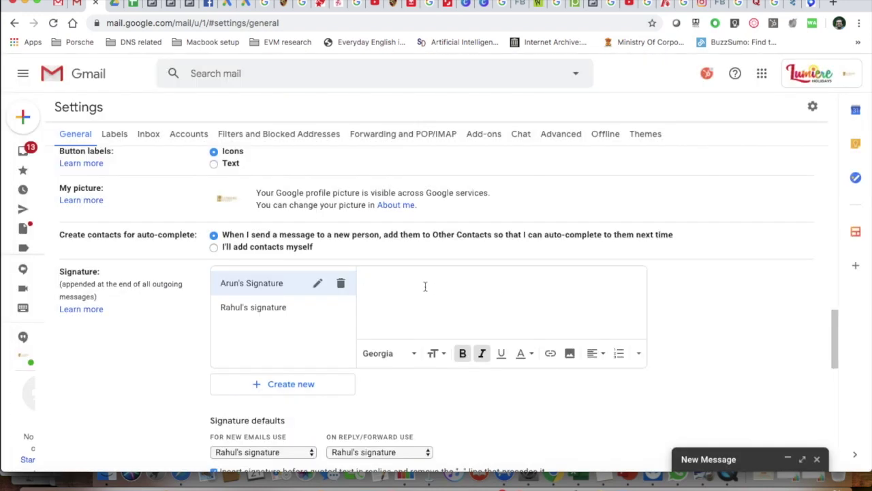
key("super+v")
- Replace the name line in the pasted signature with the colleague's first name followed by ", MD Lumiere Holidays"
scroll(506, 286, "up", 5)
scroll(506, 286, "down", 2)
scroll(454, 299, "up", 1)
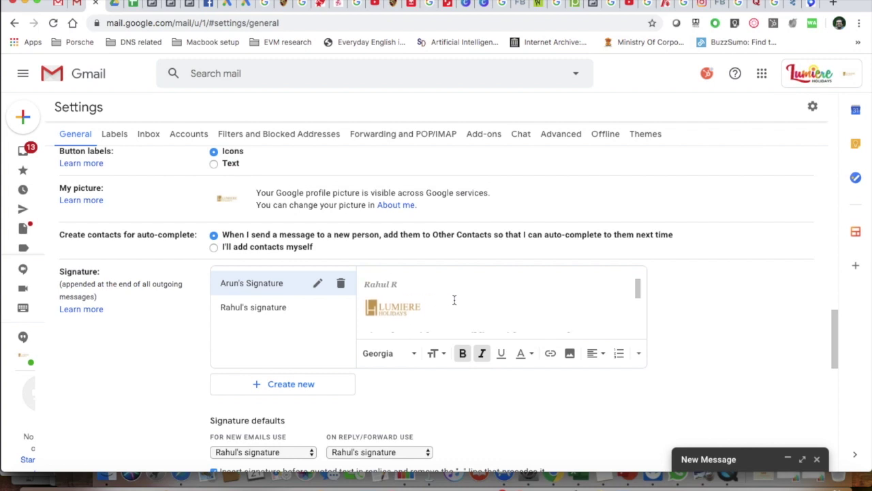
left_click_drag(363, 283, 402, 284)
type("Arun")
type(" , MD")
type(" Lumiere")
type(" Hold")
type("idays")
scroll(511, 282, "up", 1)
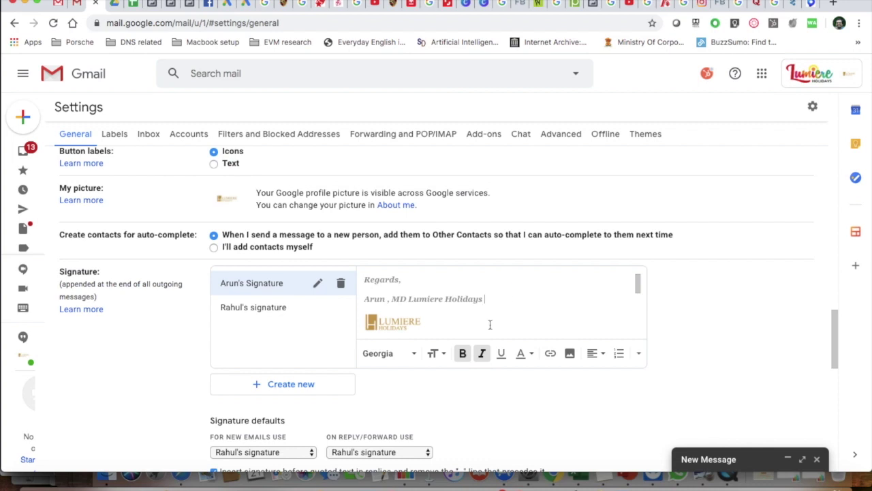
- Save the general settings with both signatures
scroll(385, 379, "down", 1)
scroll(385, 380, "down", 2)
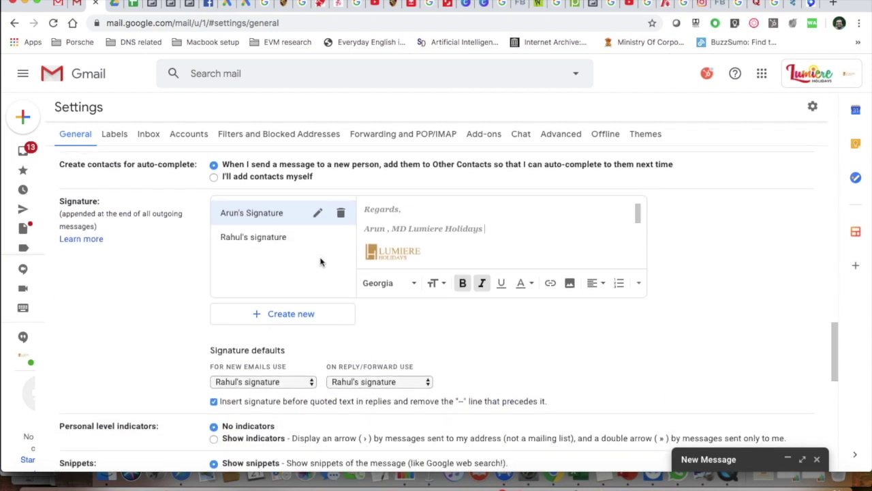
scroll(375, 337, "down", 10)
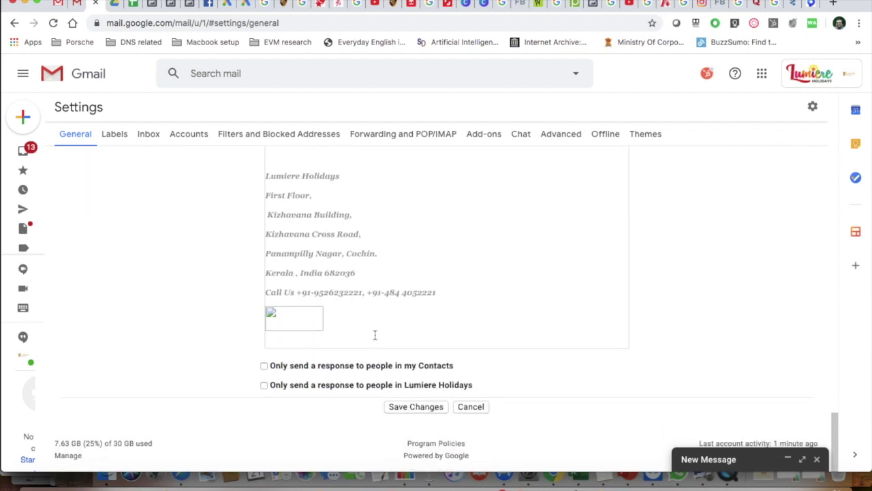
left_click(417, 407)
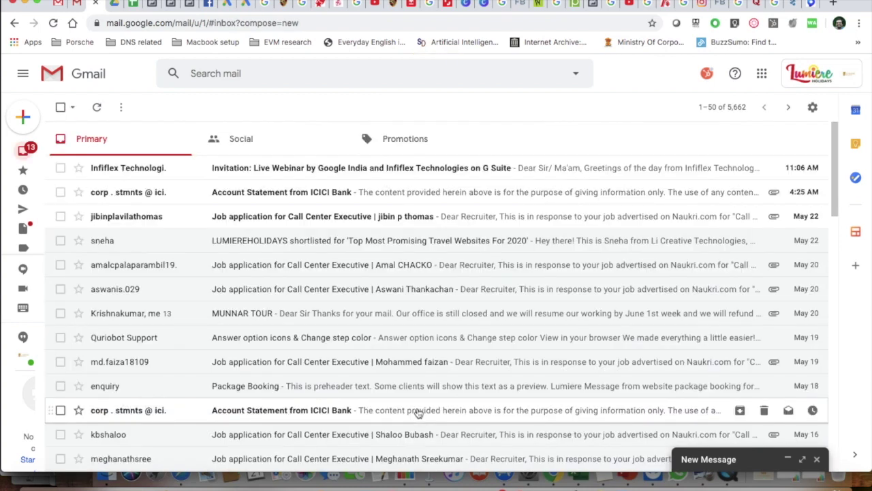
- Reopen the general settings, set the signature default for new emails to "No signature", and save the changes
left_click(811, 109)
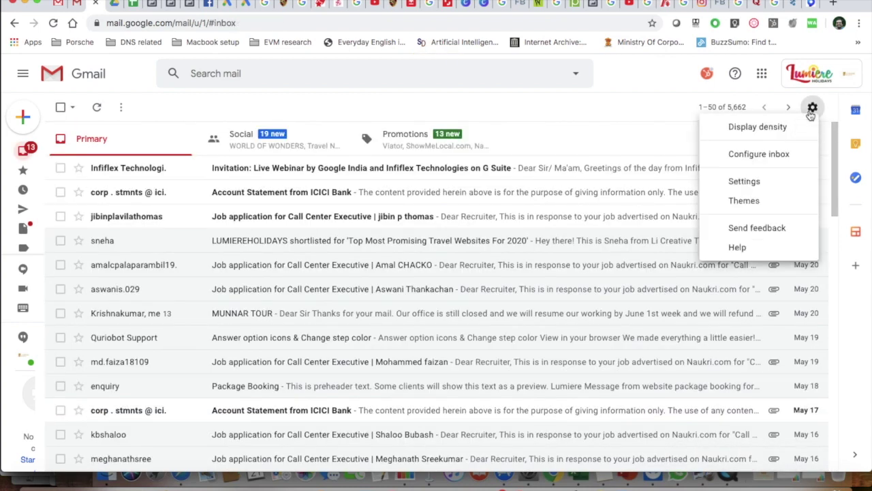
left_click(744, 182)
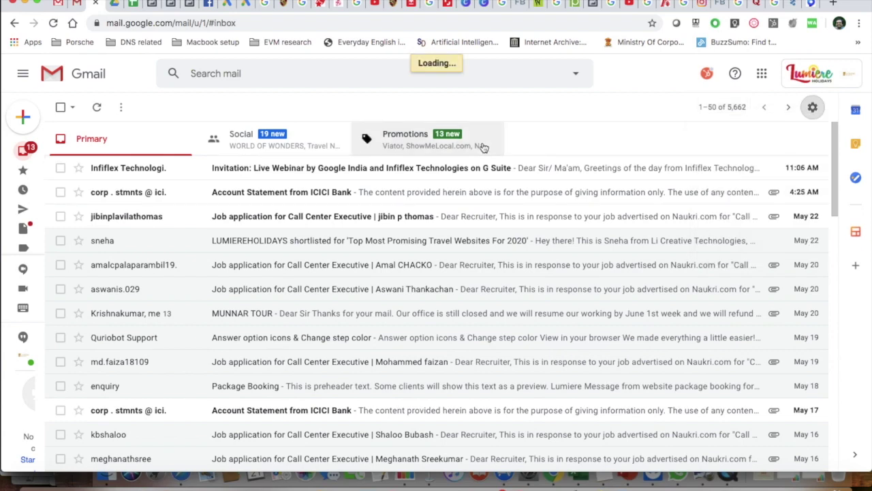
scroll(534, 301, "down", 3)
scroll(534, 301, "down", 15)
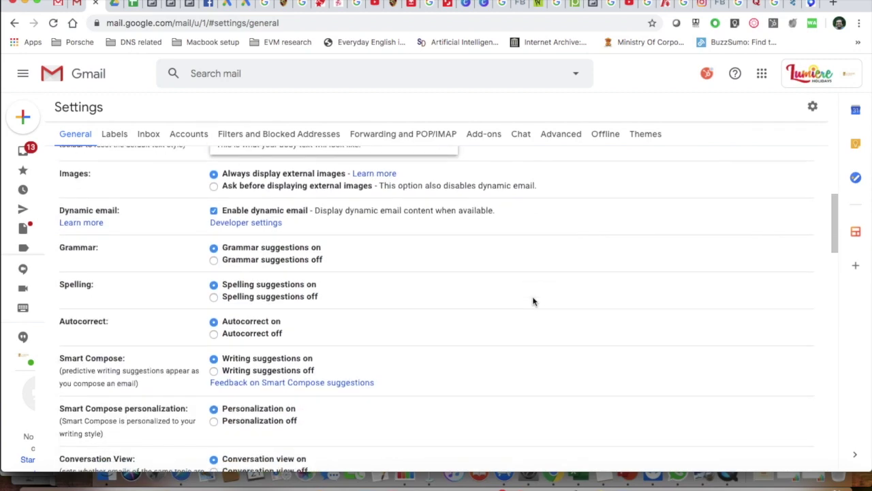
scroll(533, 298, "down", 20)
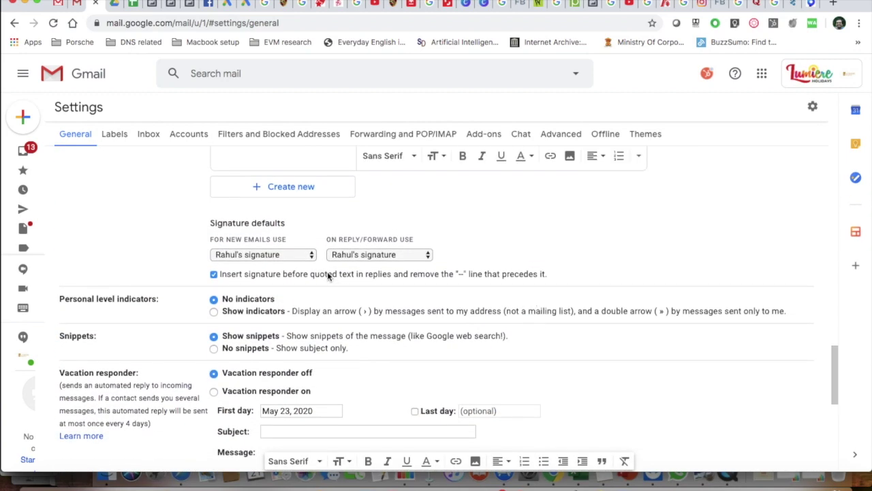
left_click(311, 256)
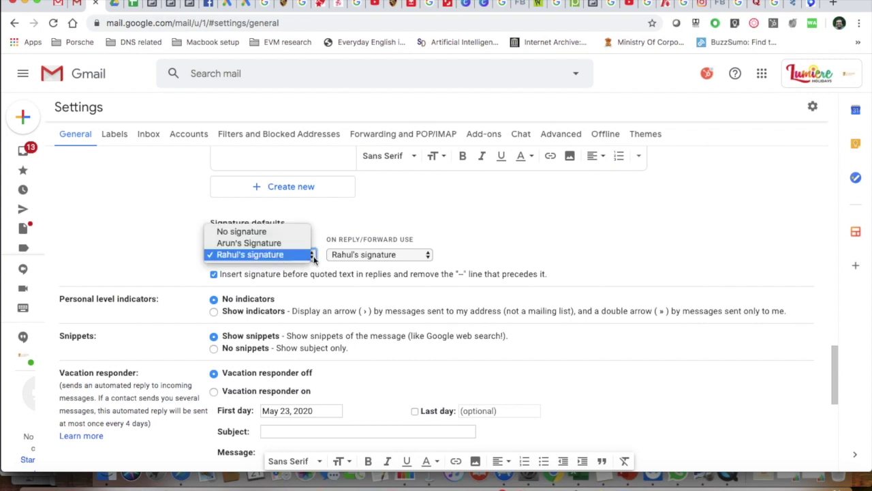
left_click(276, 232)
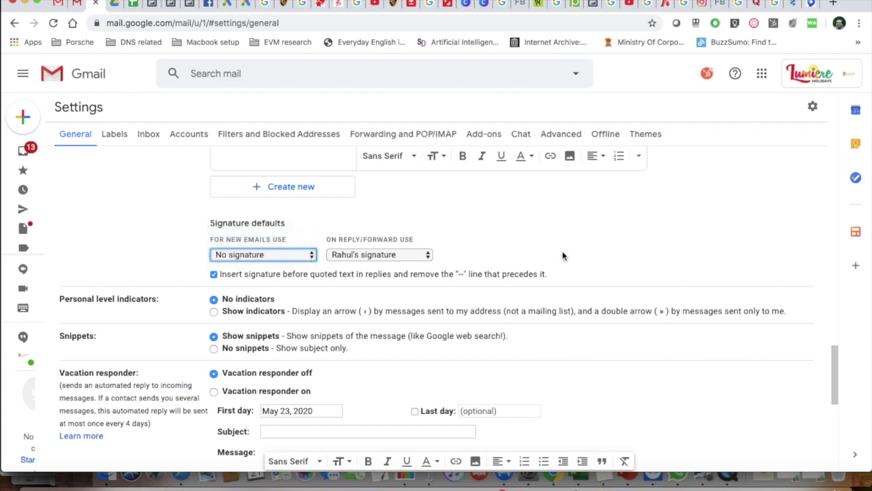
scroll(562, 252, "down", 10)
left_click(418, 407)
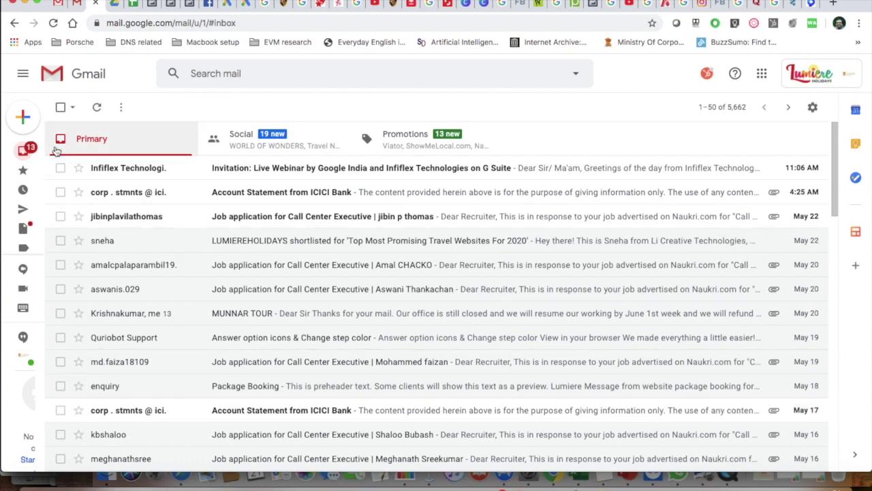
- Insert the managing director's signature in a new email and switch it to the renamed original signature
left_click(24, 120)
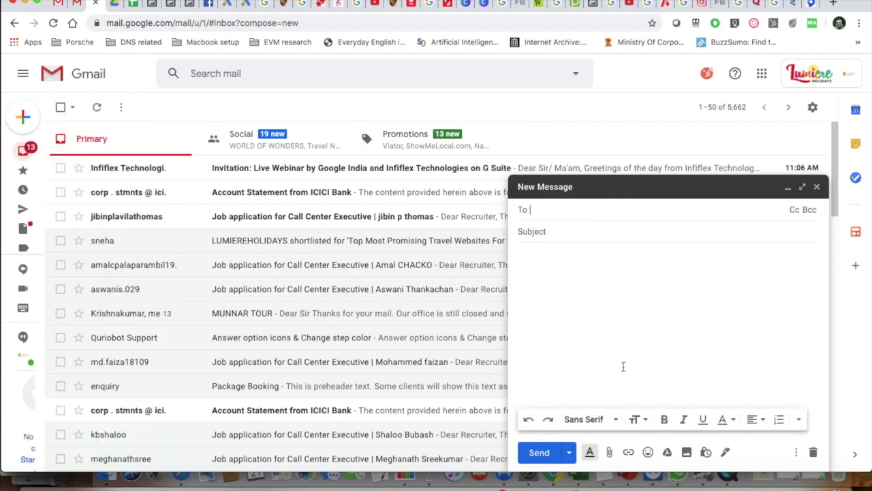
left_click(724, 453)
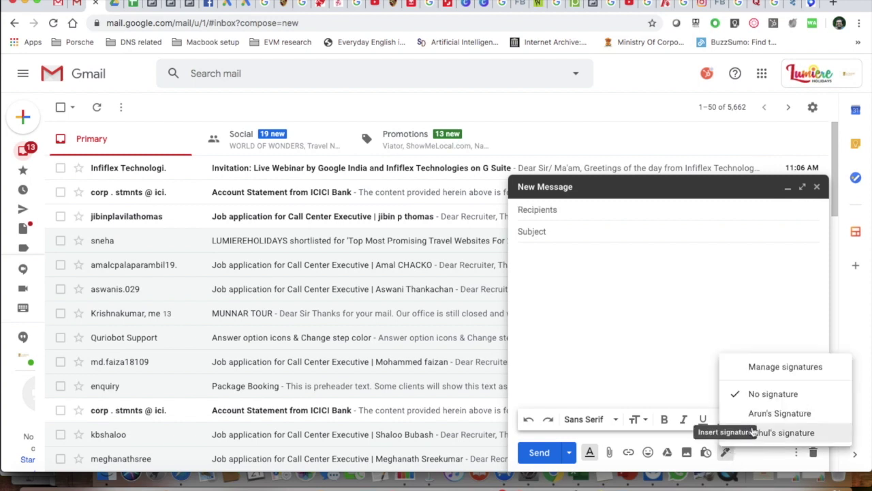
left_click(780, 413)
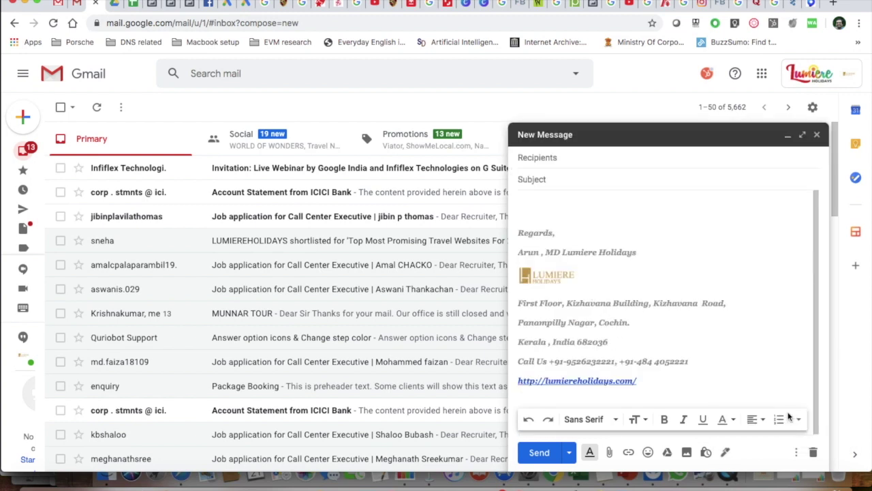
left_click(725, 452)
left_click(781, 433)
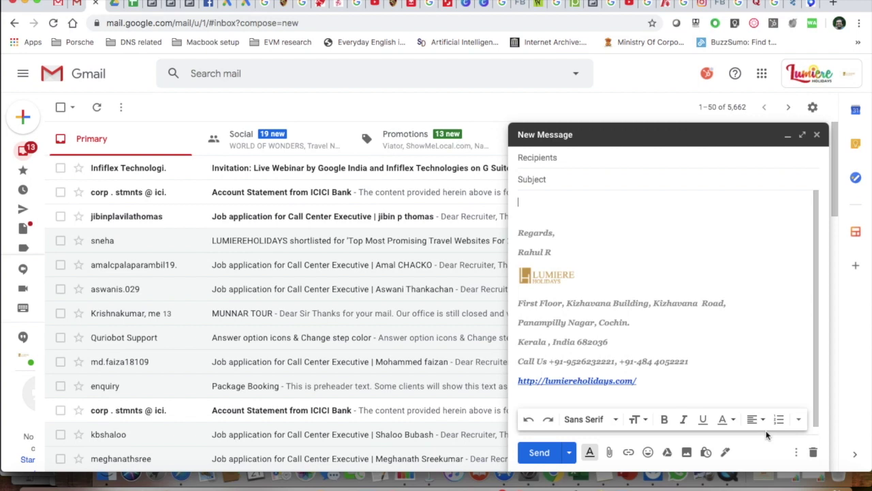